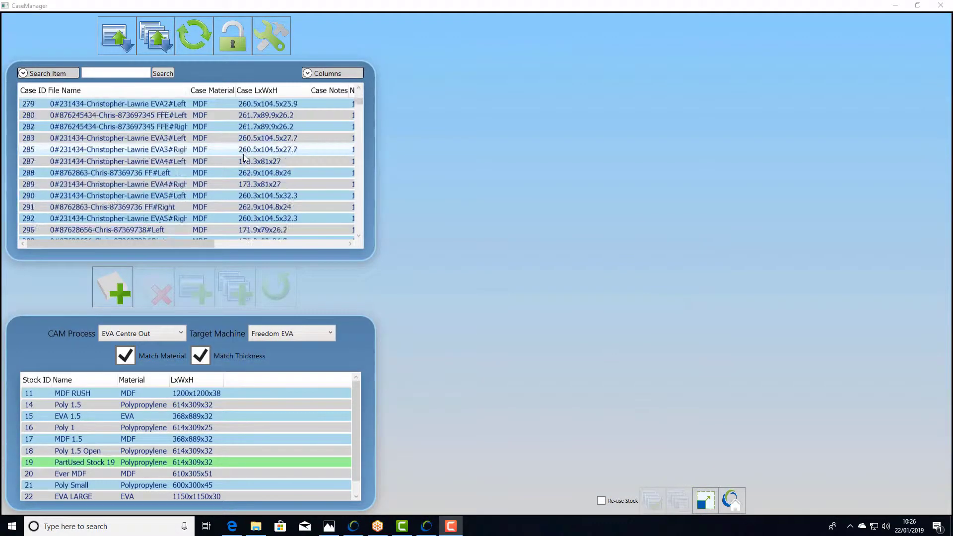
# - Import all exported designs into the outstanding cases by auto-loading them from the folder
pyautogui.scroll(4, 244, 158)
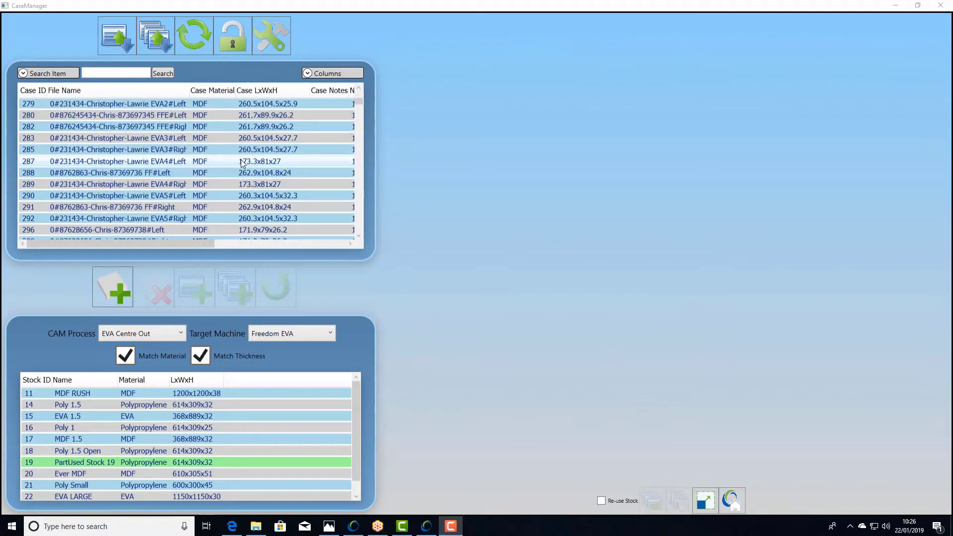
pyautogui.click(157, 33)
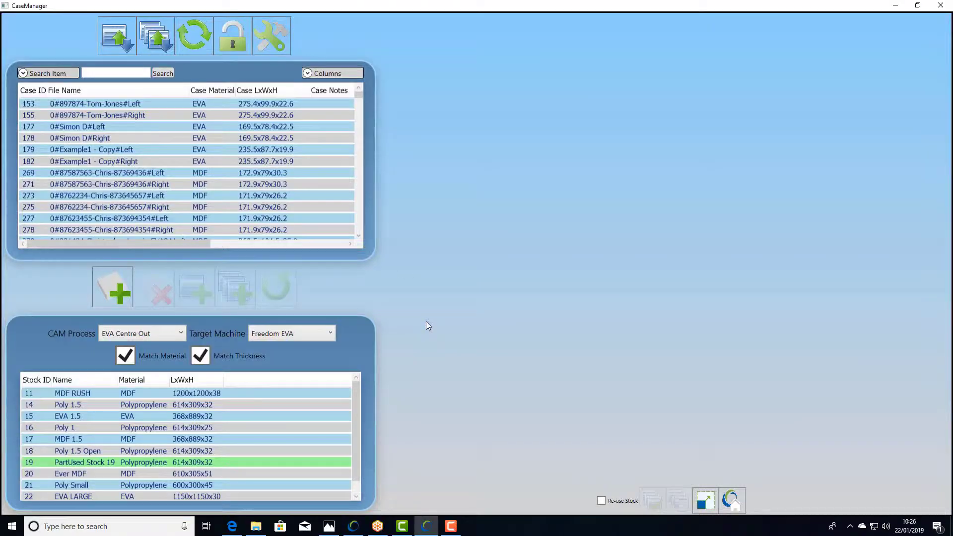
# - Examine the prescription data and 3D model of the EVA right-foot case 155, and close the prescription view
pyautogui.doubleClick(135, 115)
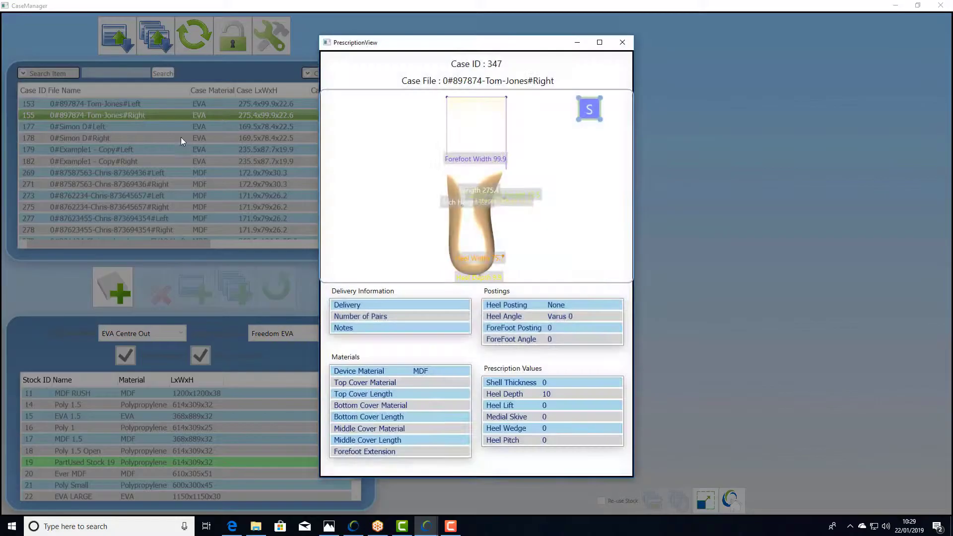
pyautogui.moveTo(498, 221); pyautogui.dragTo(556, 173, button='right')
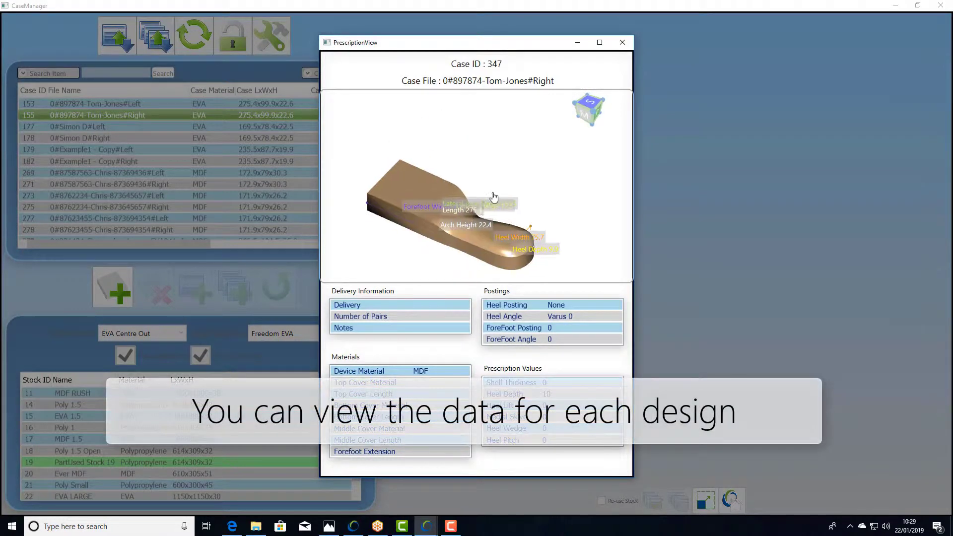
pyautogui.moveTo(492, 197); pyautogui.dragTo(504, 189, button='middle')
pyautogui.scroll(5, 507, 193)
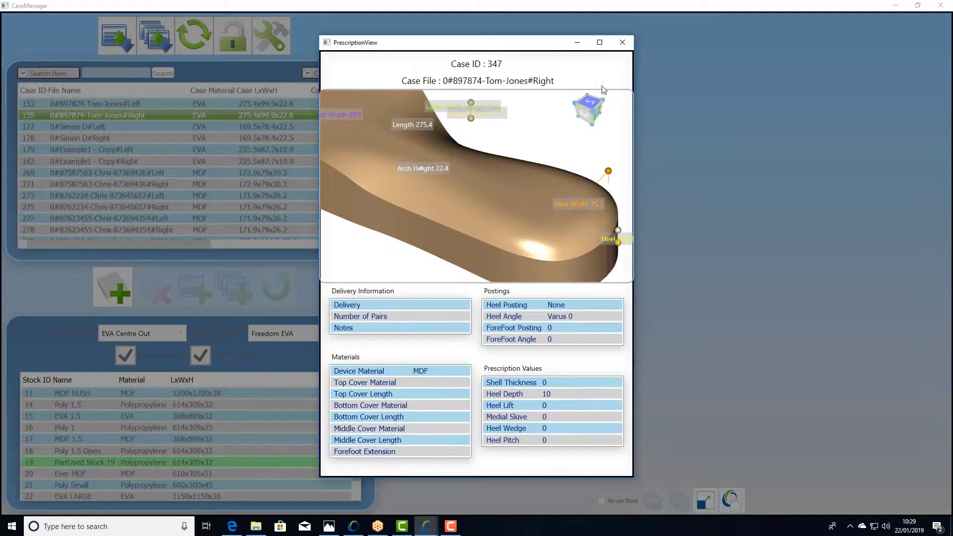
pyautogui.click(622, 44)
# - Examine the prescription and 3D model of the polypropylene right-foot case 415
pyautogui.scroll(-10, 168, 201)
pyautogui.doubleClick(169, 199)
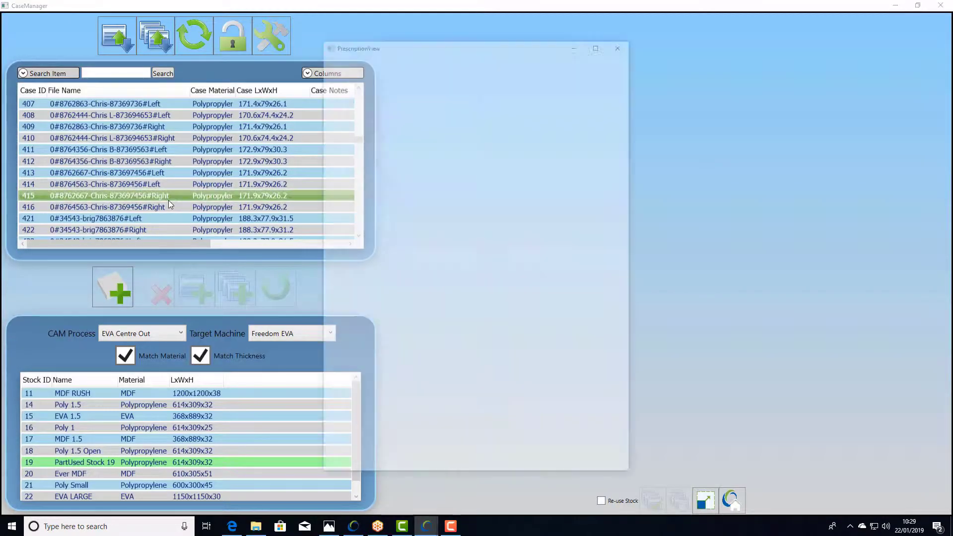
pyautogui.moveTo(462, 237); pyautogui.dragTo(492, 164)
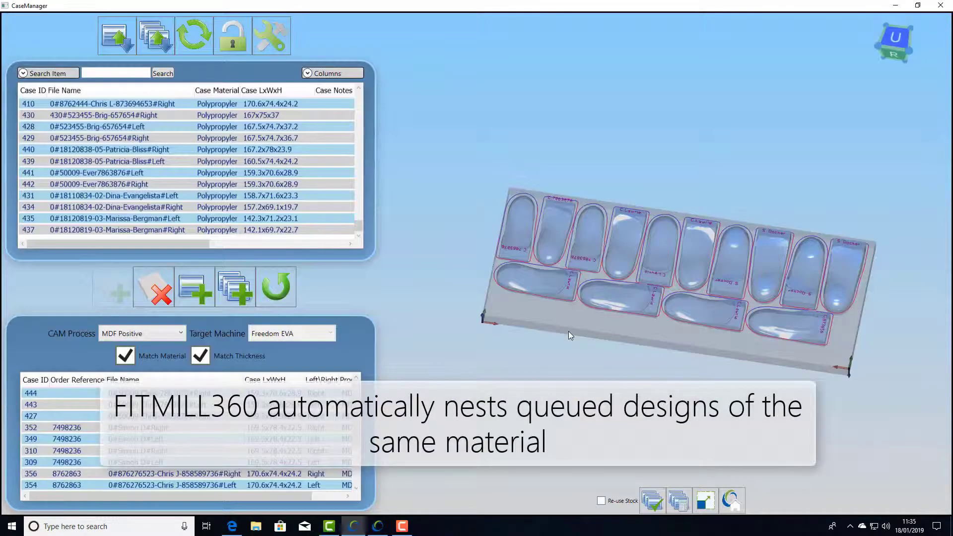
# - Inspect the parts nested on the MDF 1.5 block and start calculating the toolpaths for this run
pyautogui.click(656, 263)
pyautogui.moveTo(667, 325); pyautogui.dragTo(648, 281, button='right')
pyautogui.scroll(3, 648, 281)
pyautogui.scroll(2, 648, 281)
pyautogui.scroll(-4, 648, 281)
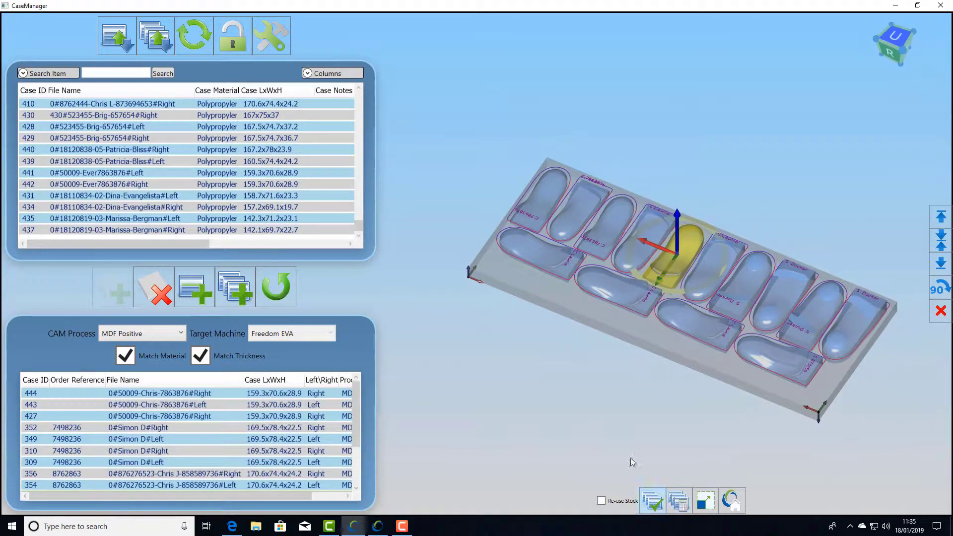
pyautogui.click(675, 499)
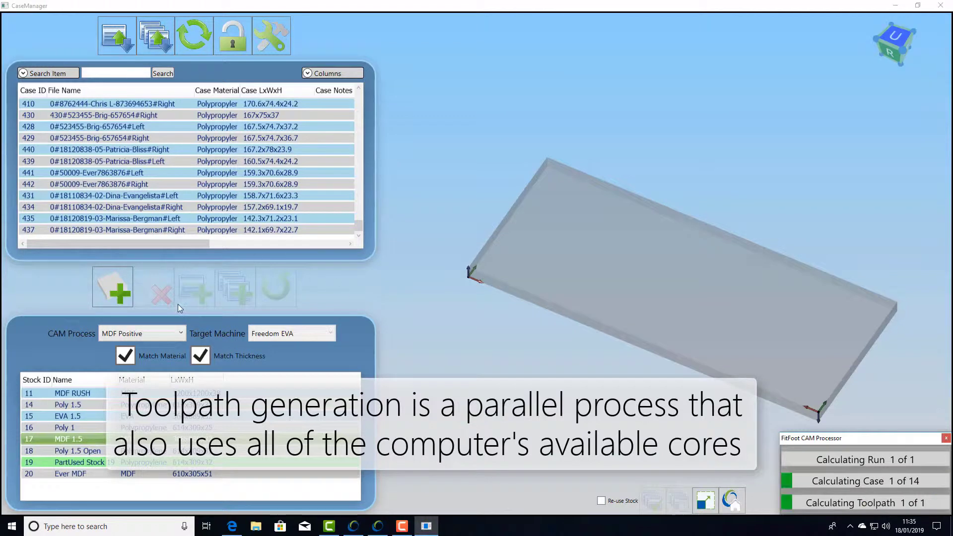
# - Auto-nest the matching cases on another MDF block, and review and minimise the setup sheet 64.pdf
pyautogui.click(230, 293)
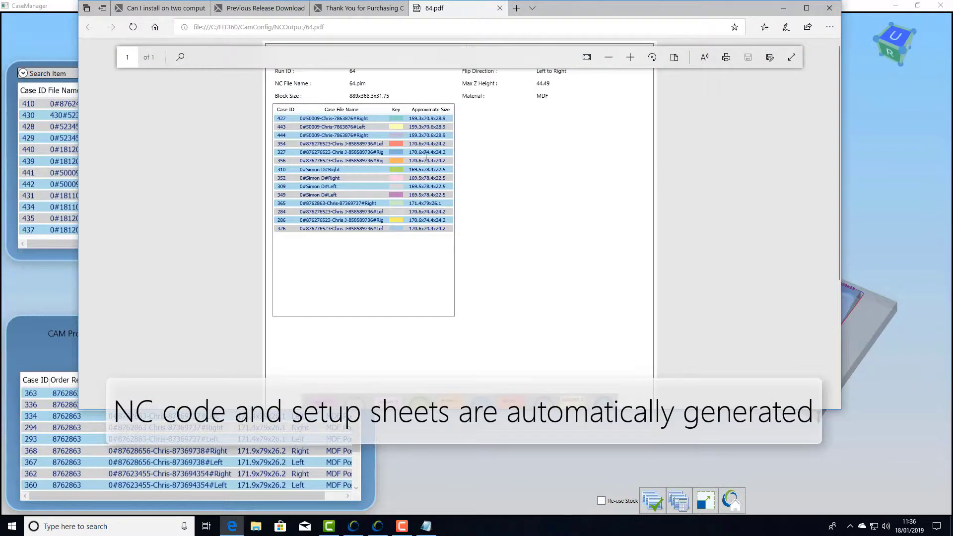
pyautogui.scroll(-4, 430, 161)
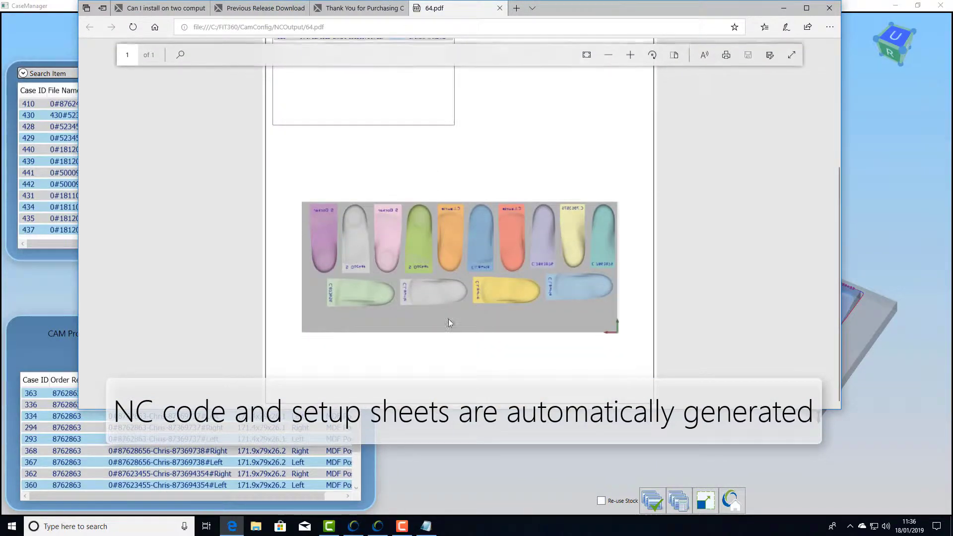
pyautogui.scroll(4, 494, 210)
pyautogui.click(782, 9)
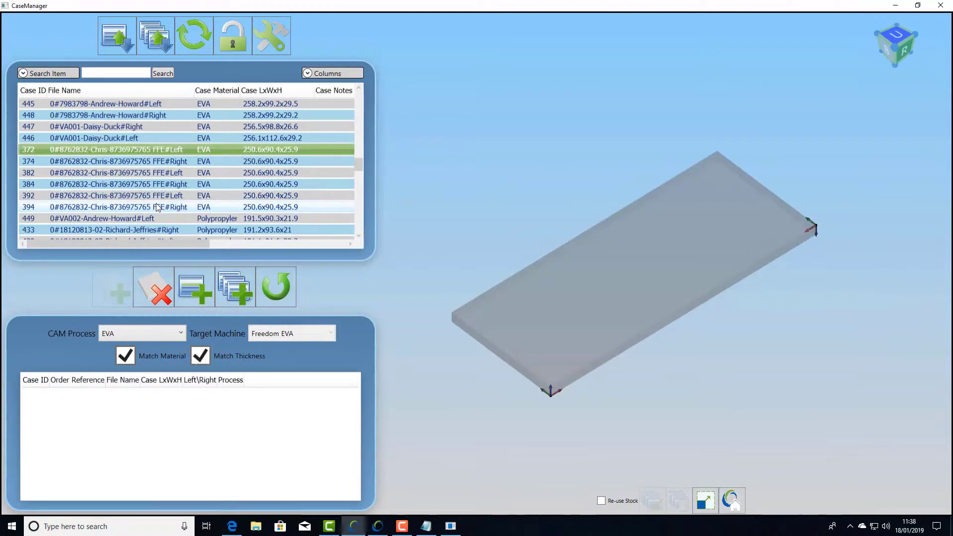
# - Add the selected EVA cases 372 to 394 to the EVA block, and auto-nest the other matching cases
pyautogui.keyDown('shift'); pyautogui.click(158, 206); pyautogui.keyUp('shift')
pyautogui.click(196, 288)
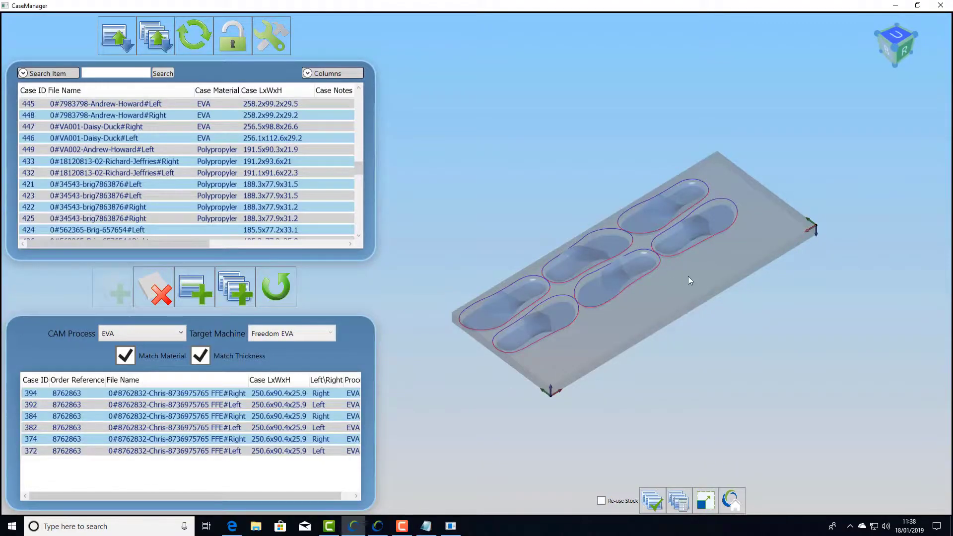
pyautogui.moveTo(690, 281); pyautogui.dragTo(680, 330, button='middle')
pyautogui.click(239, 295)
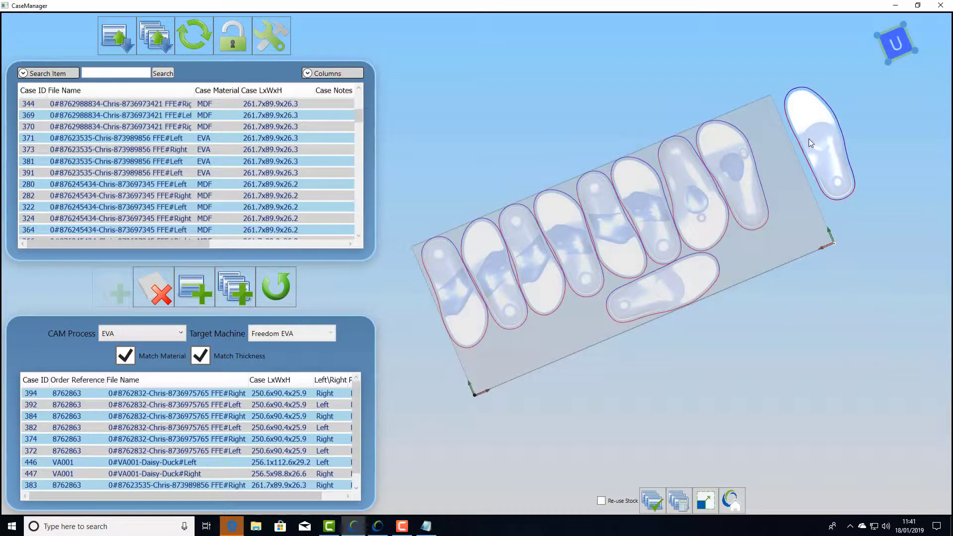
# - Manually nest the part lying outside the EVA block, moving and rotating it into the free space along the block's long edge
pyautogui.click(808, 139)
pyautogui.moveTo(811, 146); pyautogui.dragTo(526, 243)
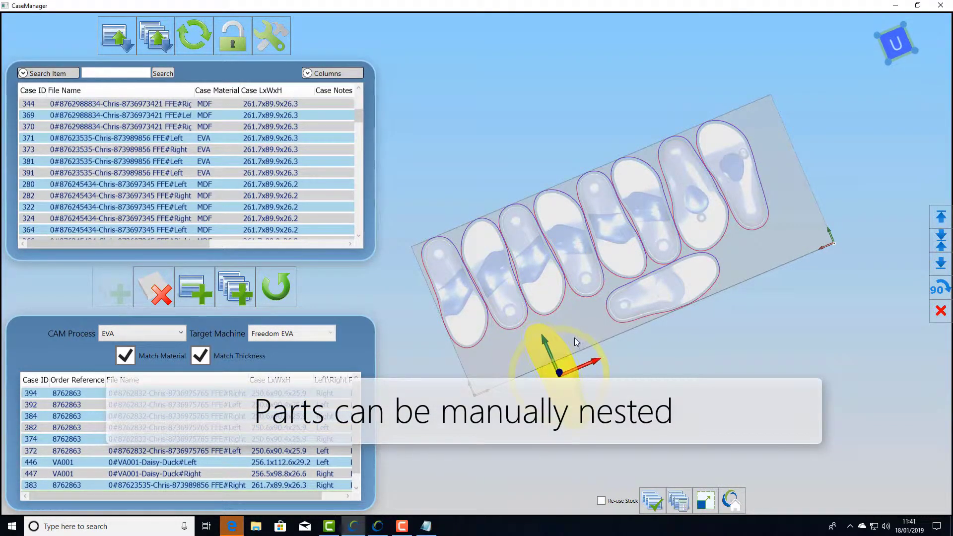
pyautogui.scroll(5, 574, 338)
pyautogui.scroll(2, 707, 265)
pyautogui.moveTo(717, 255); pyautogui.dragTo(689, 460)
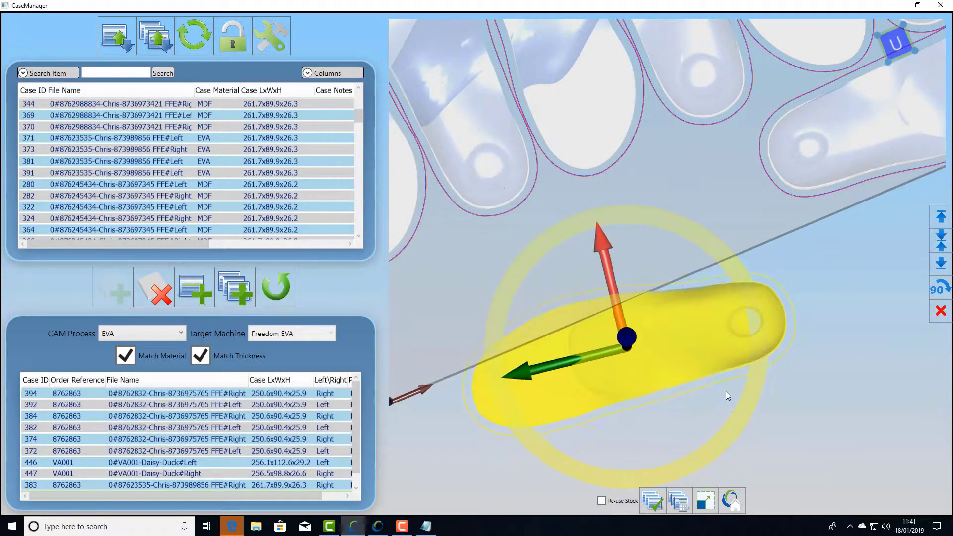
pyautogui.moveTo(623, 312); pyautogui.dragTo(603, 198)
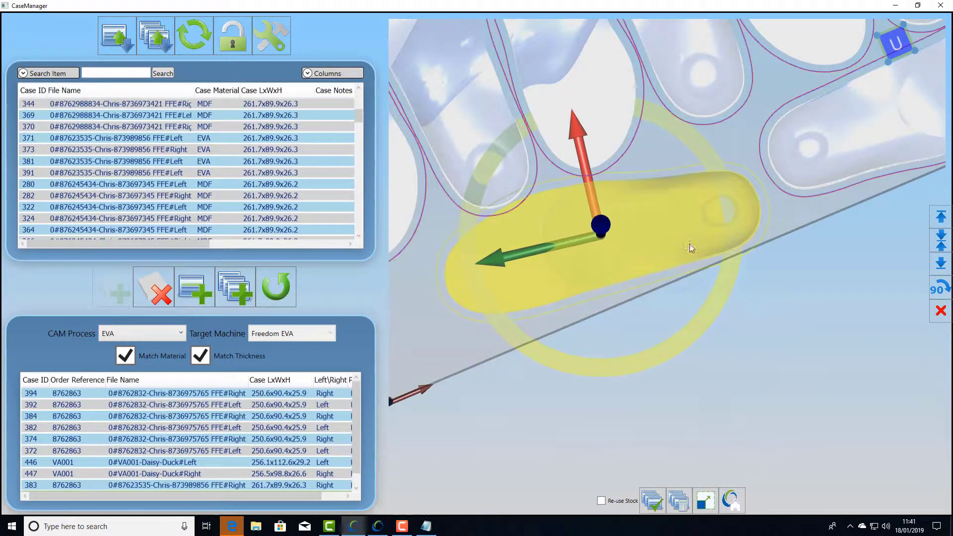
pyautogui.moveTo(631, 360); pyautogui.dragTo(685, 338)
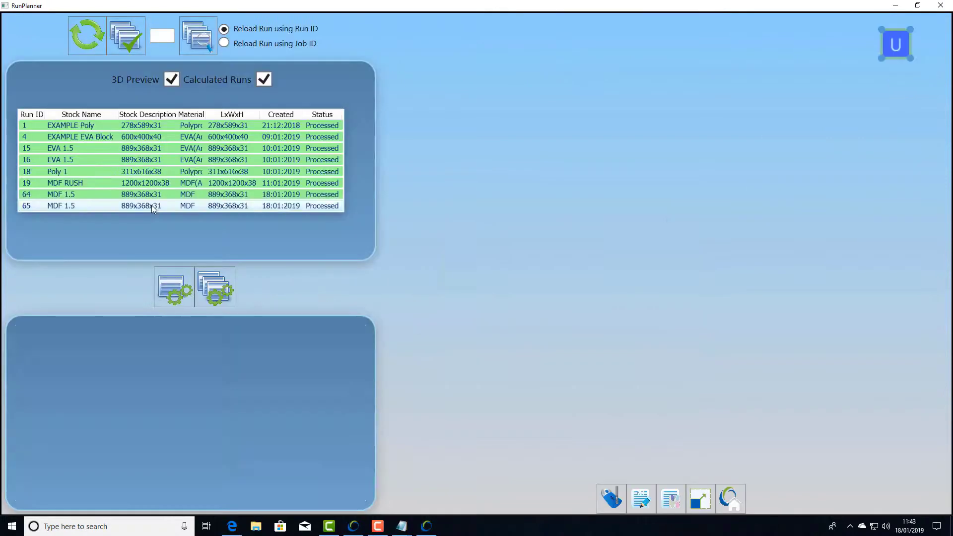
# - Simulate the machining of run 65 on the MDF 1.5 stock
pyautogui.click(151, 205)
pyautogui.click(611, 501)
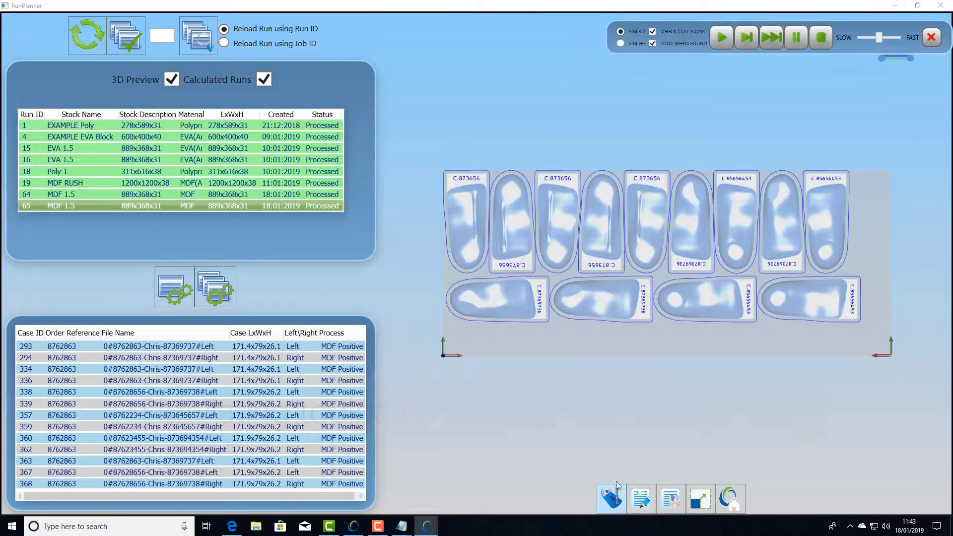
pyautogui.moveTo(711, 291); pyautogui.dragTo(695, 251, button='right')
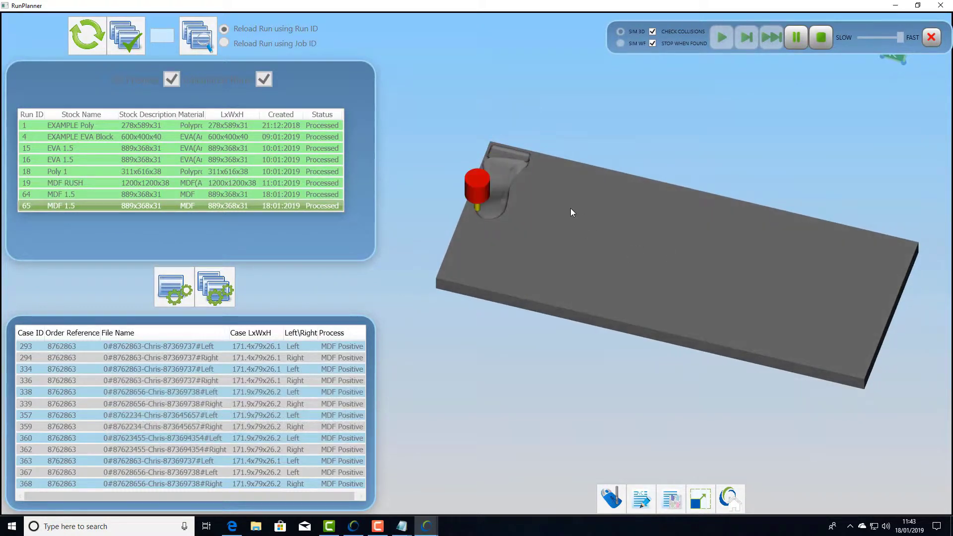
pyautogui.scroll(8, 570, 207)
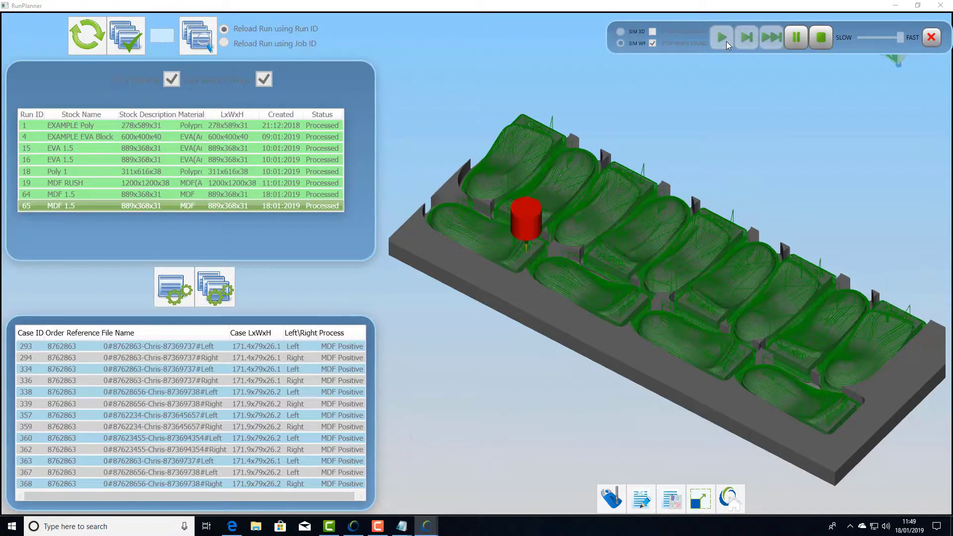
# - Examine the simulated toolpaths on the machined MDF parts of run 65 up close
pyautogui.scroll(10, 533, 165)
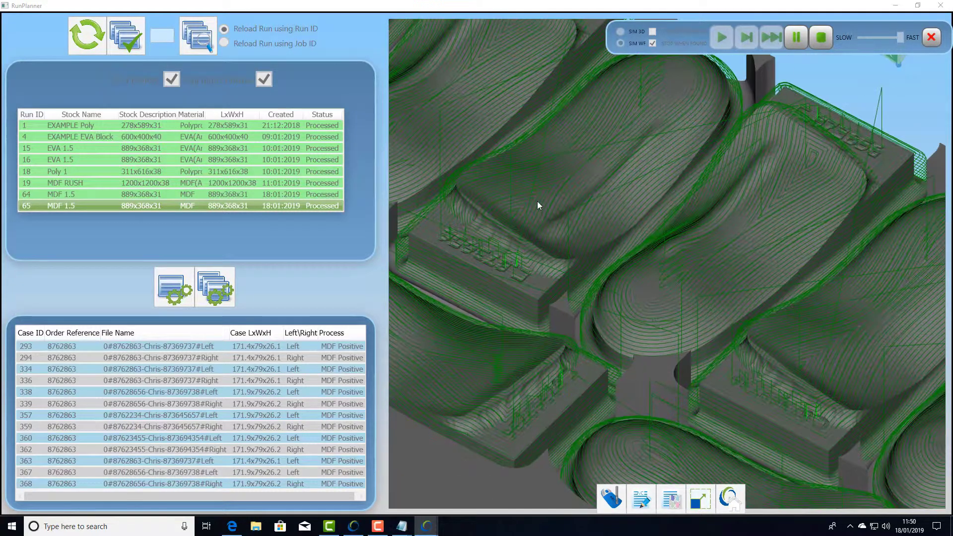
pyautogui.moveTo(537, 202); pyautogui.dragTo(648, 180, button='right')
pyautogui.moveTo(647, 180); pyautogui.dragTo(716, 178)
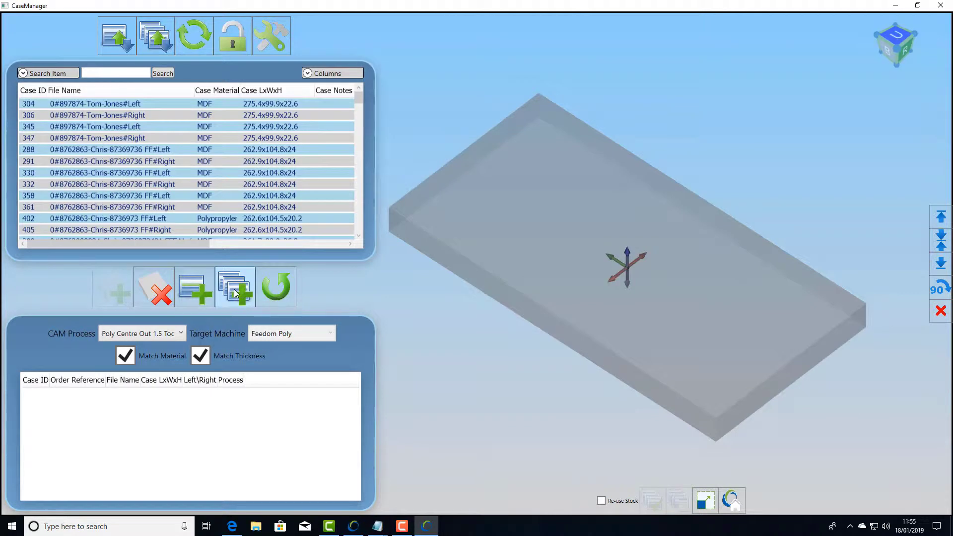
# - Auto-nest the matching polypropylene cases on the two-sided block, and inspect the pins of the three upright parts from above
pyautogui.click(235, 292)
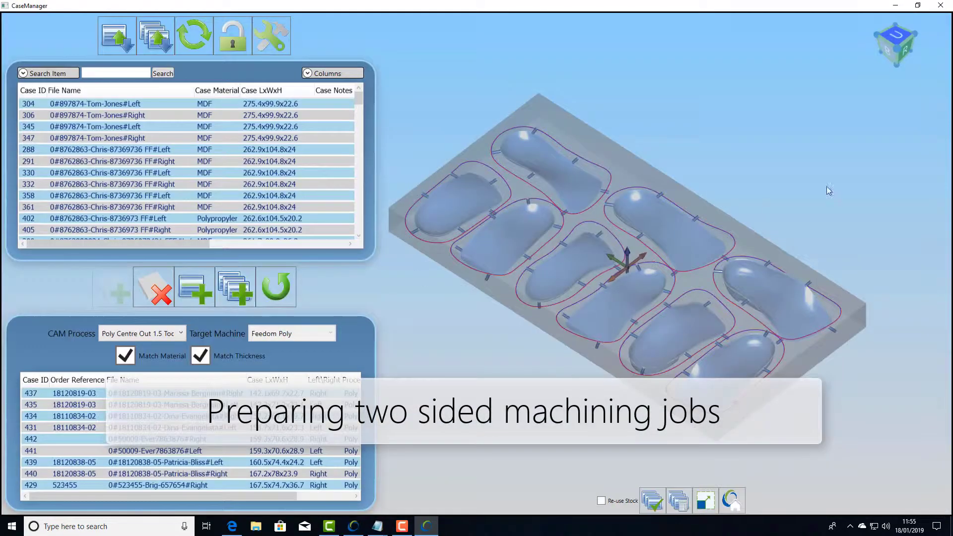
pyautogui.click(896, 36)
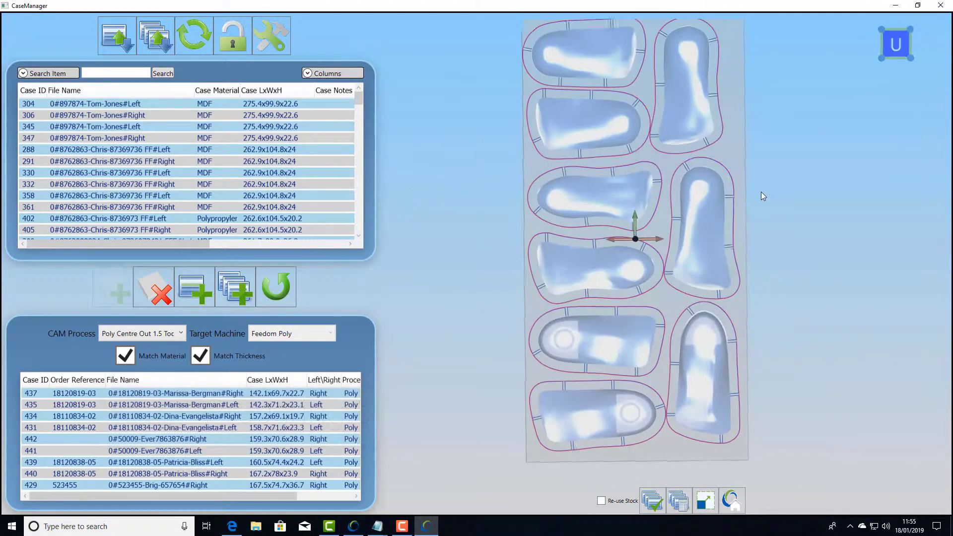
pyautogui.click(698, 124)
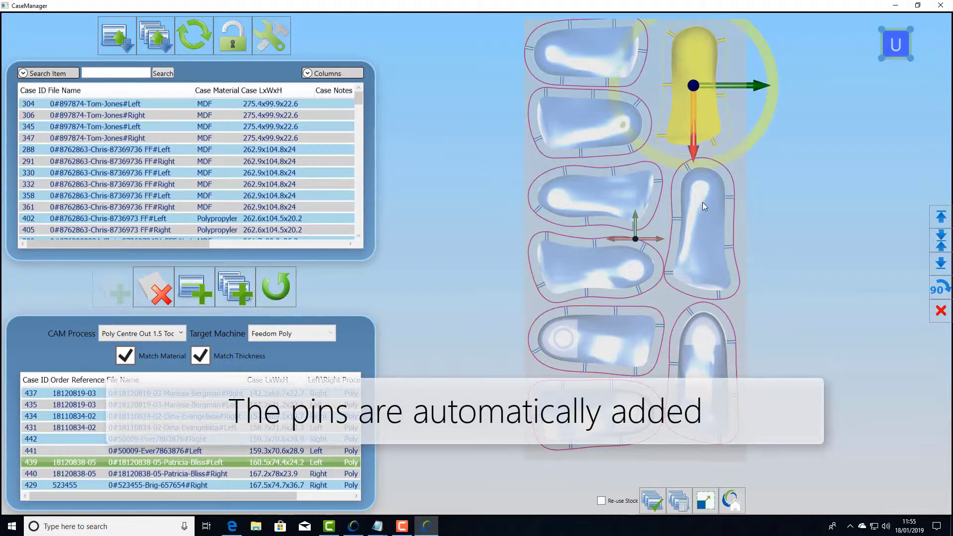
pyautogui.click(712, 232)
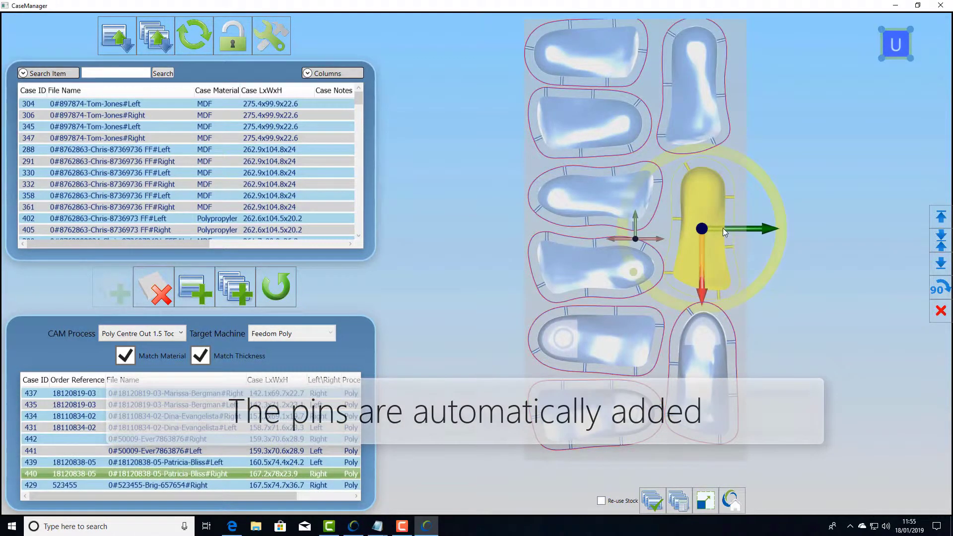
pyautogui.click(704, 376)
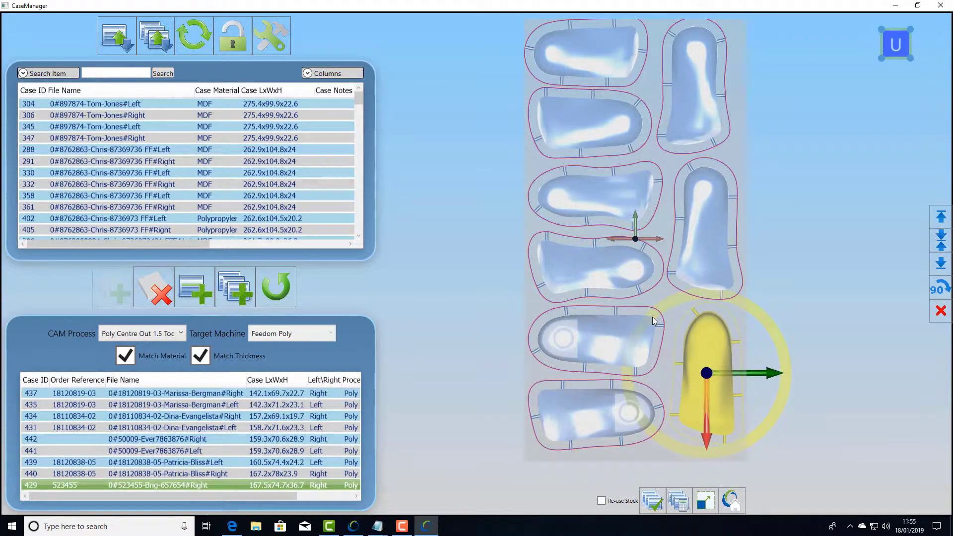
pyautogui.moveTo(788, 264); pyautogui.dragTo(798, 235, button='middle')
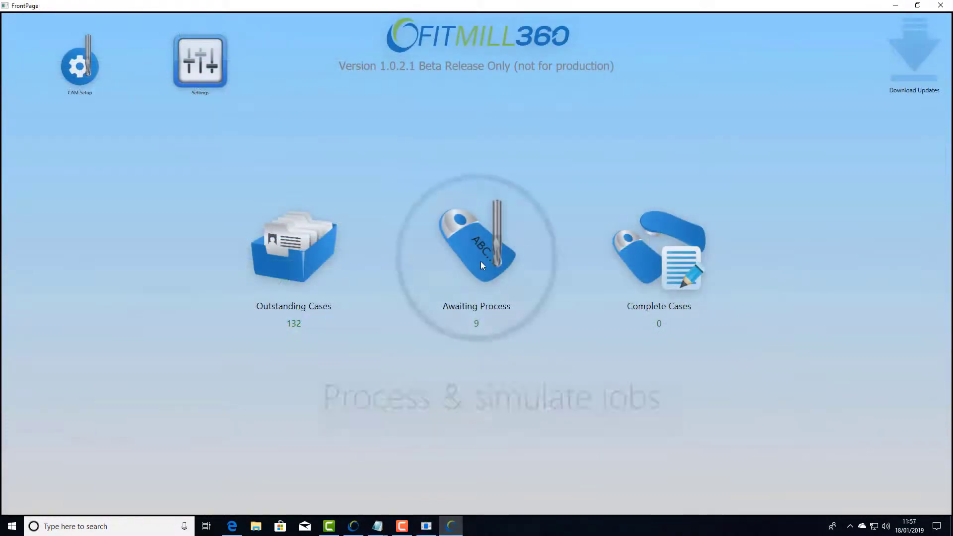
# - Open the runs awaiting processing and preview run 64 and the Poly Small run 68
pyautogui.click(480, 263)
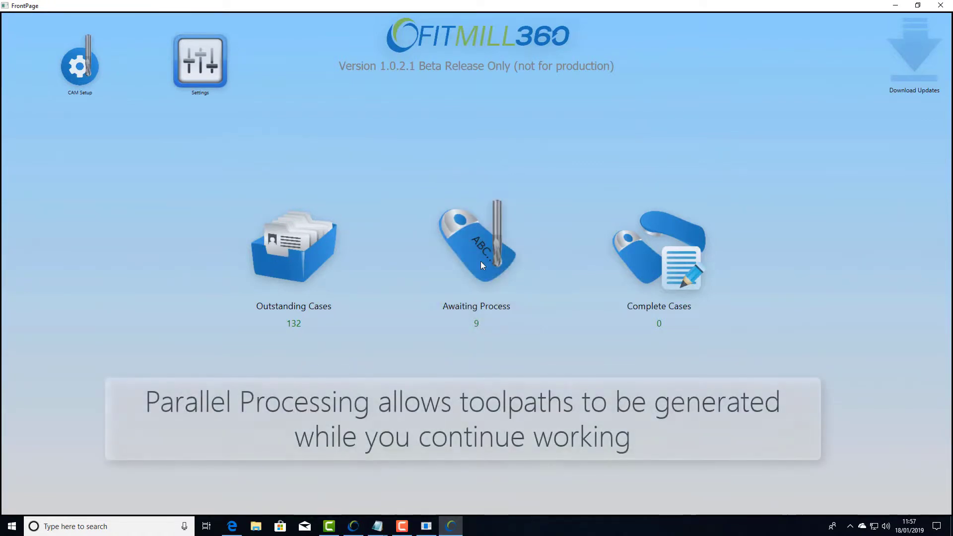
pyautogui.click(210, 195)
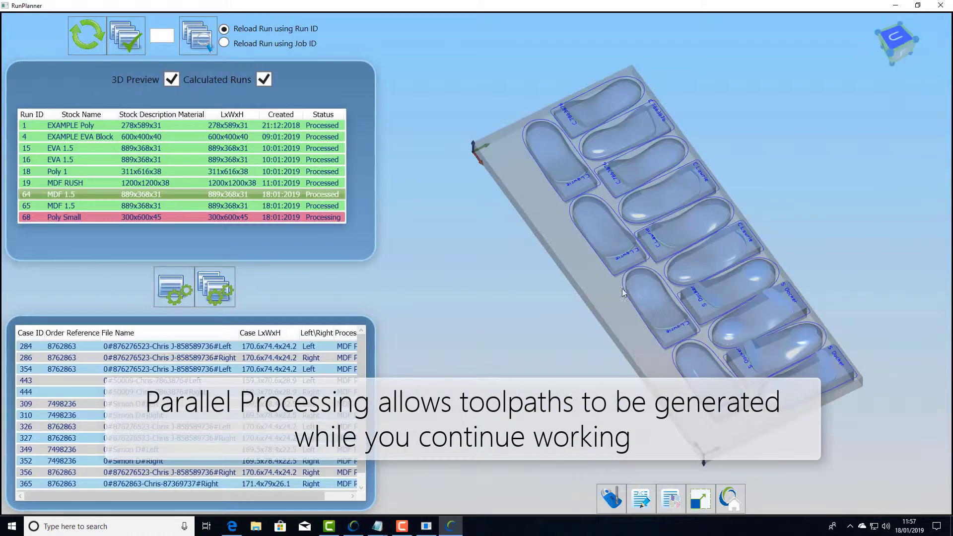
pyautogui.click(158, 217)
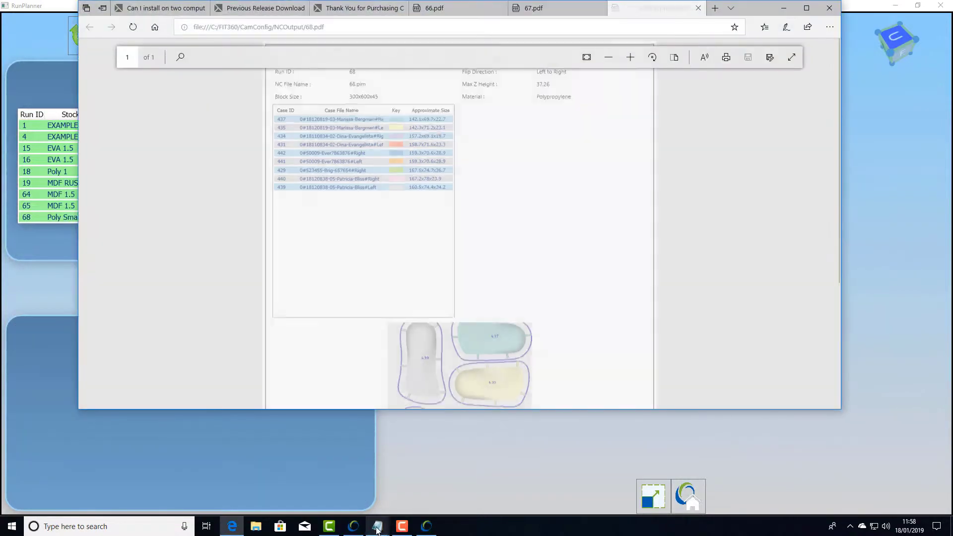
# - Review the setup sheet 68.pdf and the NC code file 000068 for the two-sided run
pyautogui.scroll(-4, 428, 317)
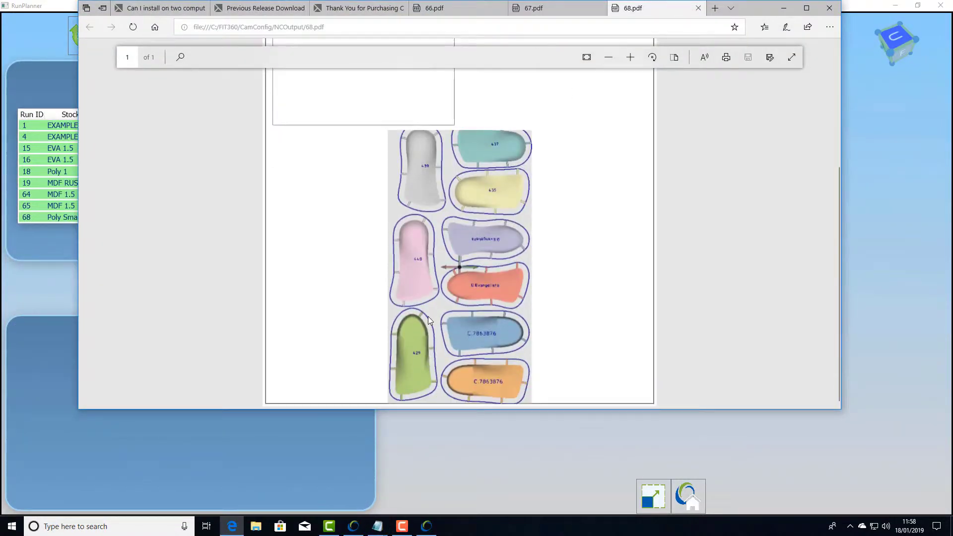
pyautogui.scroll(5, 437, 278)
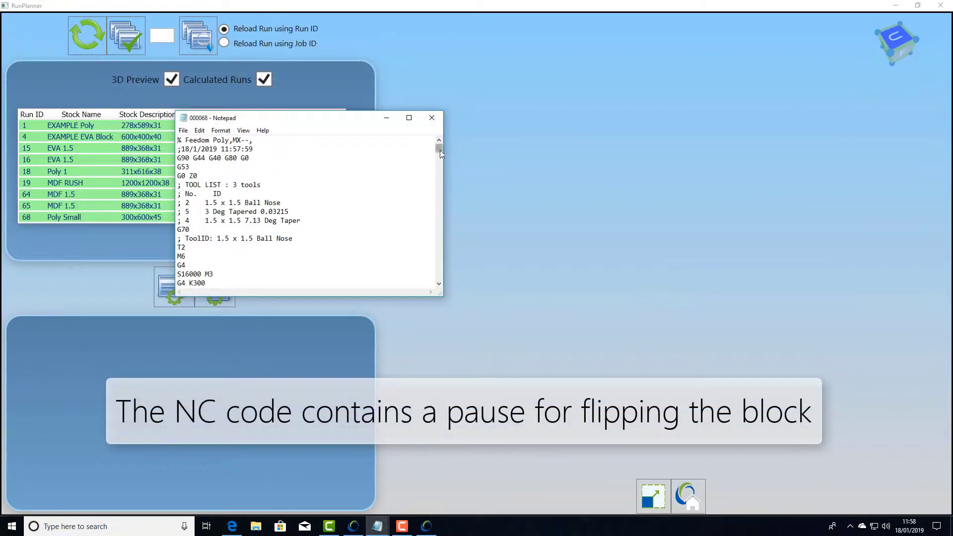
pyautogui.moveTo(439, 150); pyautogui.dragTo(440, 240)
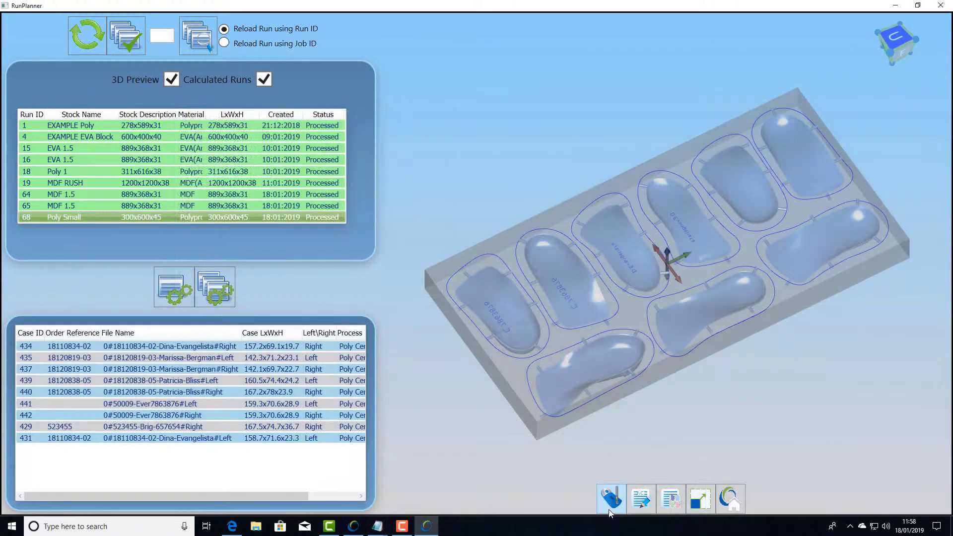
# - Simulate the machining of the Poly Small run 68, with collision checking turned off
pyautogui.click(611, 507)
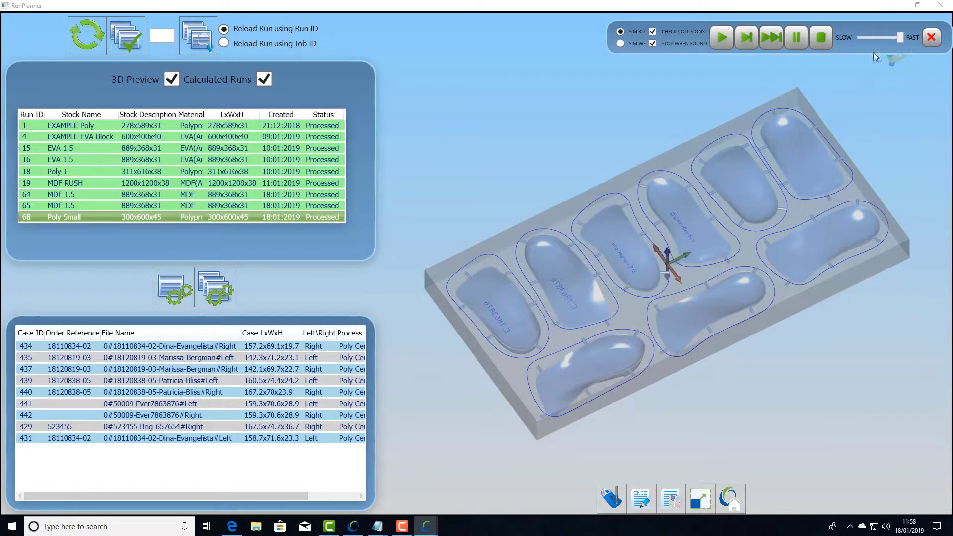
pyautogui.click(721, 37)
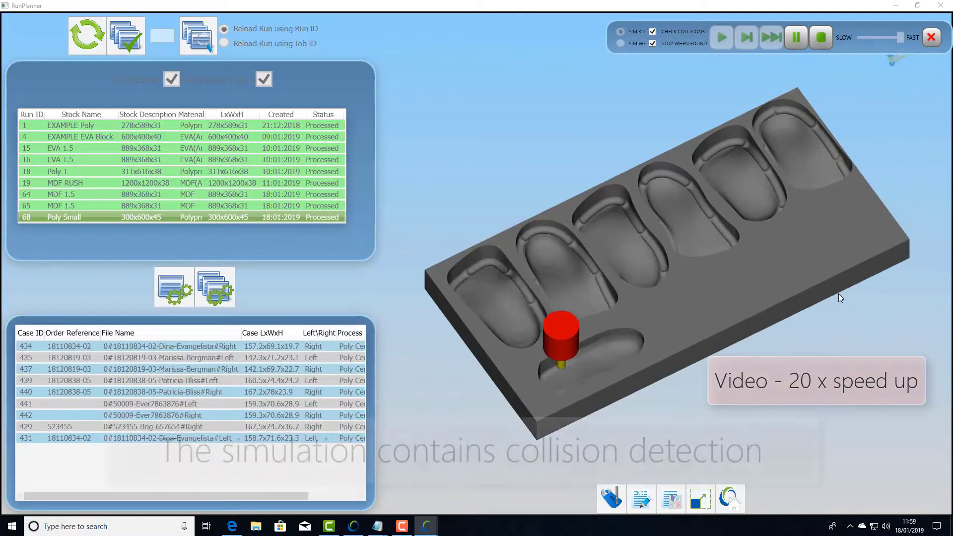
pyautogui.click(723, 43)
pyautogui.click(653, 31)
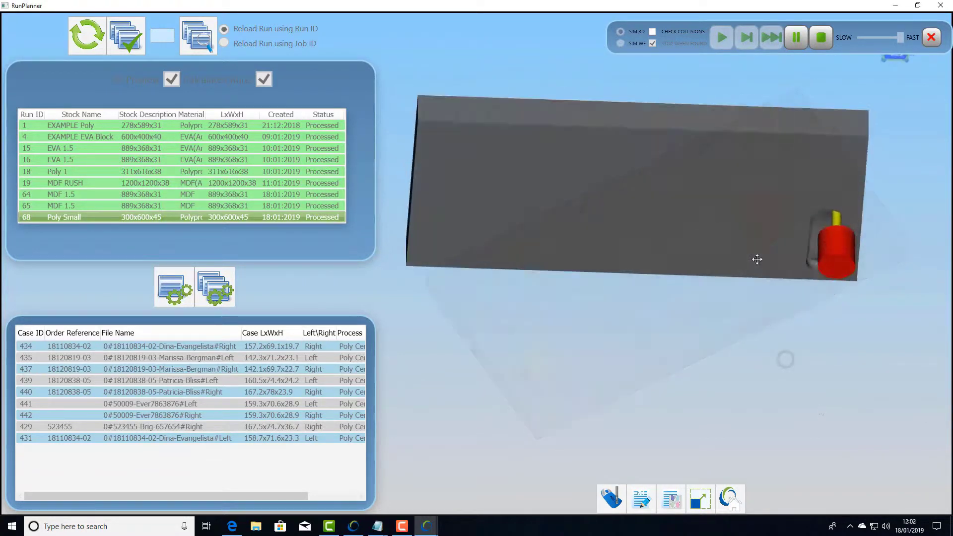
# - Examine the plain face of the Poly Small block while the simulation machines its second side
pyautogui.moveTo(757, 259); pyautogui.dragTo(746, 218, button='right')
pyautogui.moveTo(755, 282)
pyautogui.mouseDown(button='middle')
pyautogui.moveTo(758, 206)
pyautogui.moveTo(783, 153)
pyautogui.mouseUp(button='middle')
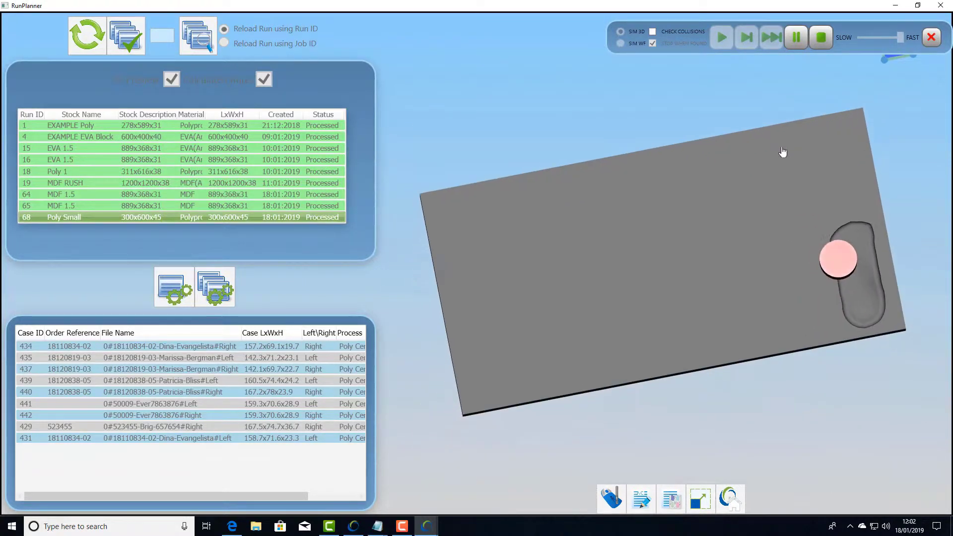
pyautogui.moveTo(783, 243); pyautogui.dragTo(778, 235, button='right')
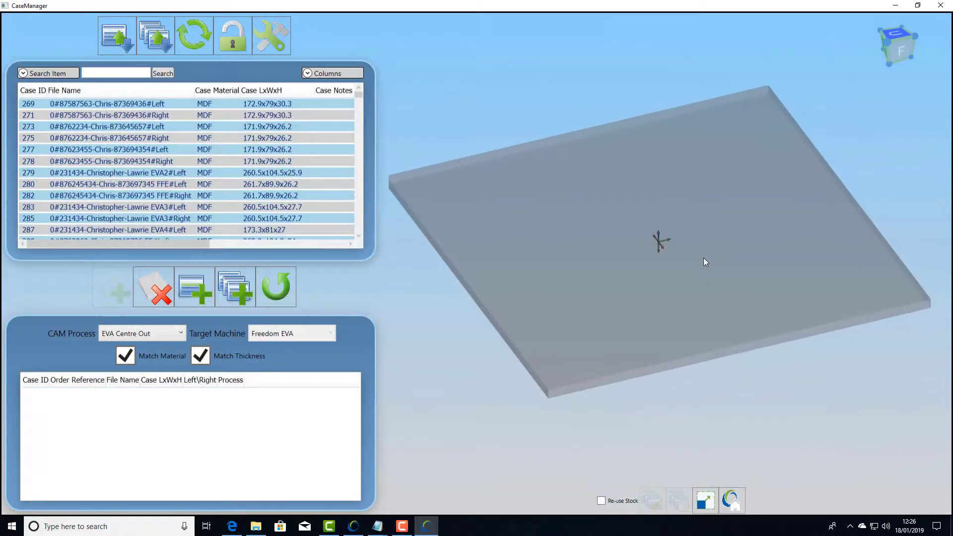
# - Auto-nest all matching cases on the large square block for the EVA Centre Out process, and inspect the layout
pyautogui.click(228, 285)
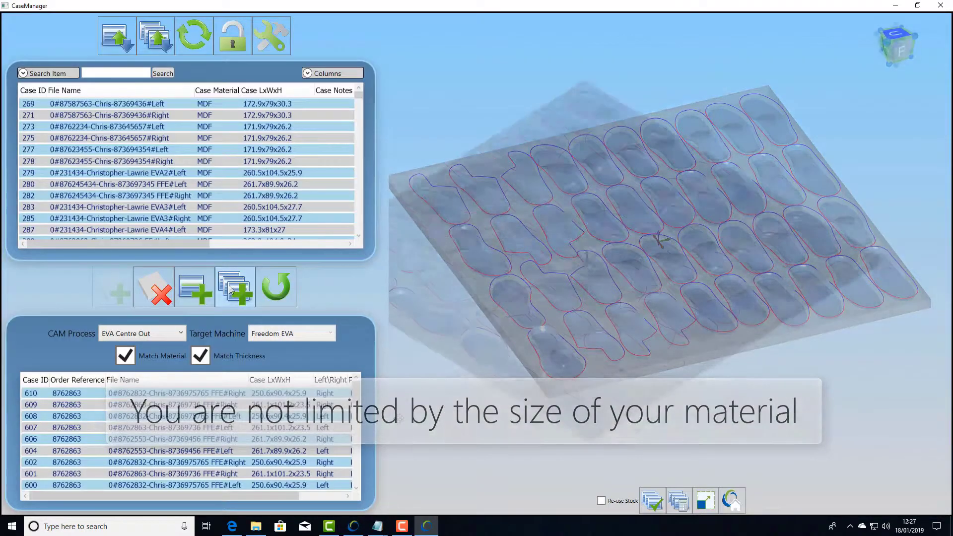
pyautogui.scroll(5, 515, 257)
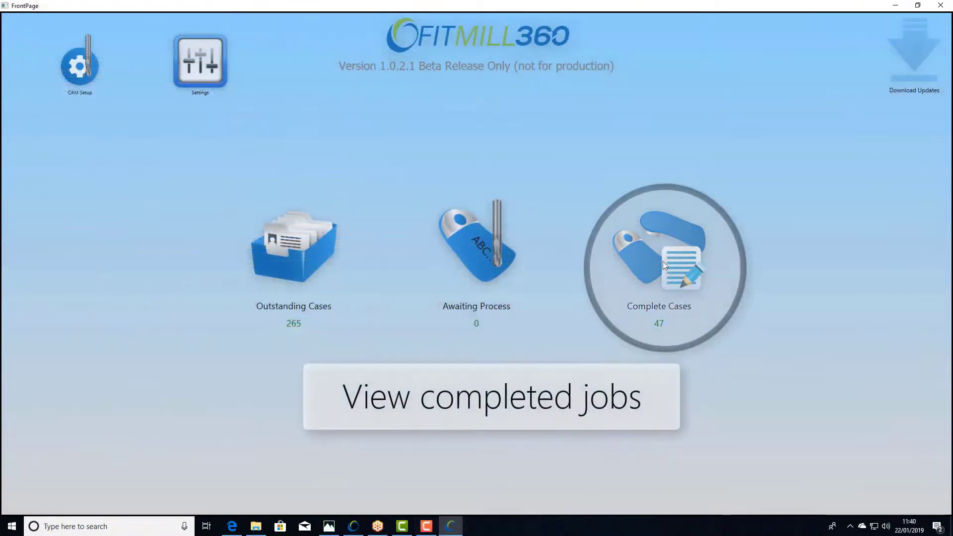
# - Open the completed cases and inspect the 3D model of the MDF case 107
pyautogui.click(663, 261)
pyautogui.click(138, 184)
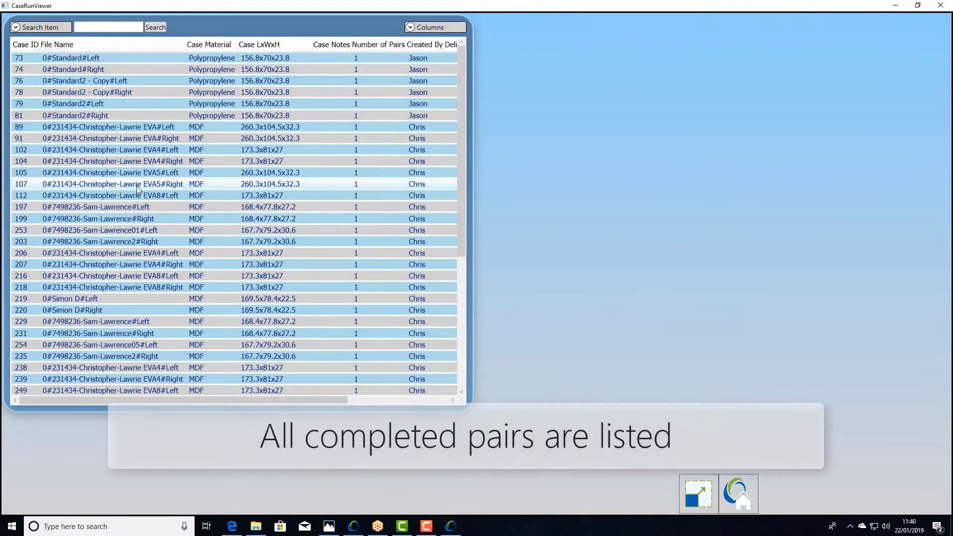
pyautogui.moveTo(665, 217); pyautogui.dragTo(698, 188, button='right')
pyautogui.moveTo(698, 187); pyautogui.dragTo(692, 190, button='middle')
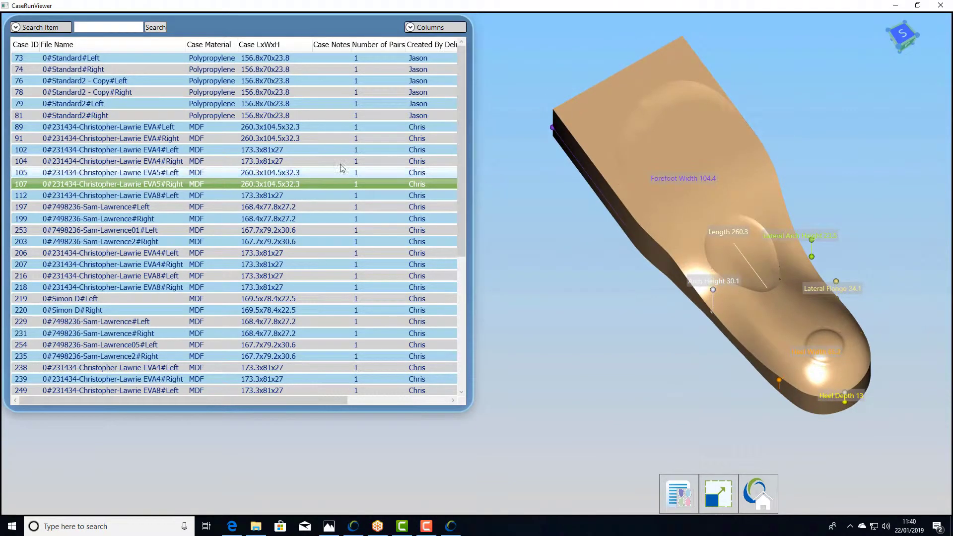
# - Add the completed case 107 back to the queue as a new case, and return to the front page
pyautogui.rightClick(262, 184)
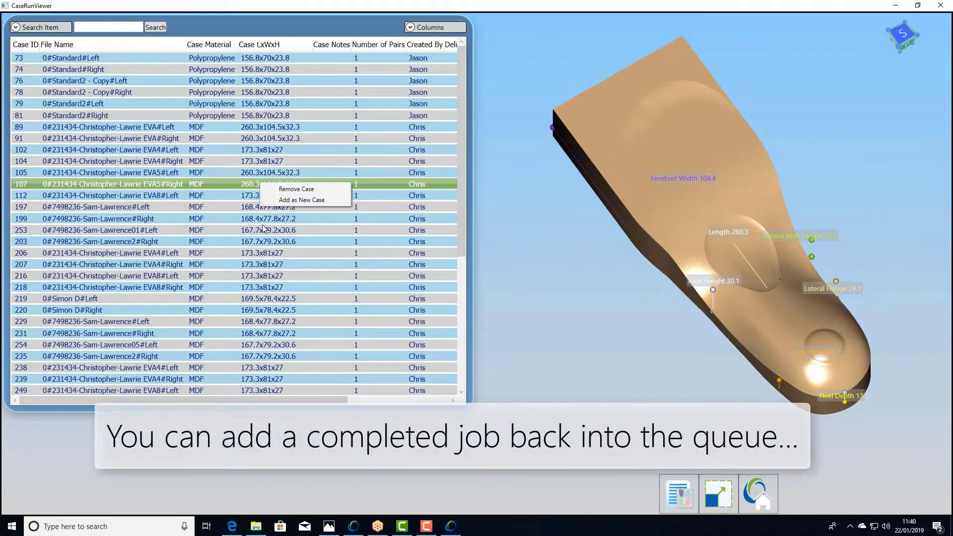
pyautogui.click(292, 201)
pyautogui.click(758, 497)
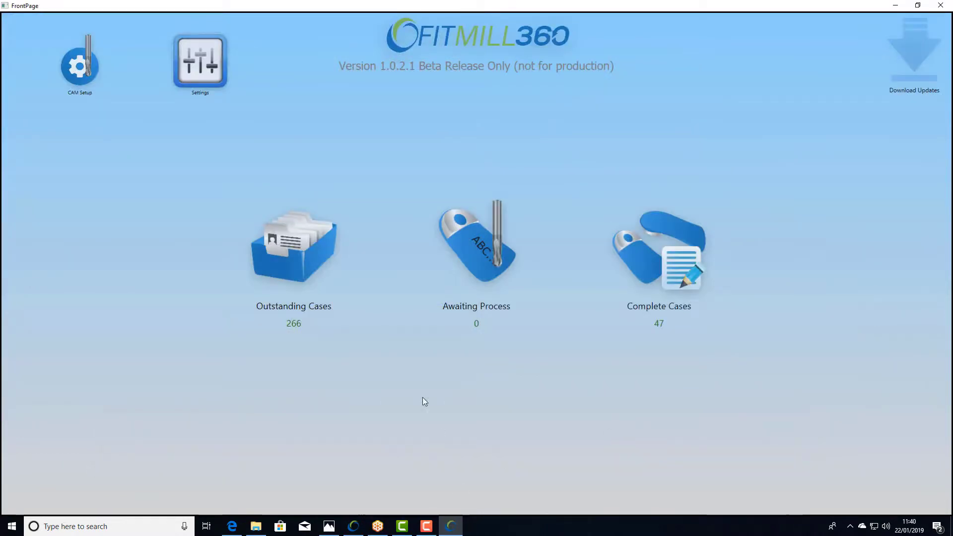
# - Open the outstanding cases and review the prescription of the re-added case 637 at the end of the list
pyautogui.click(295, 260)
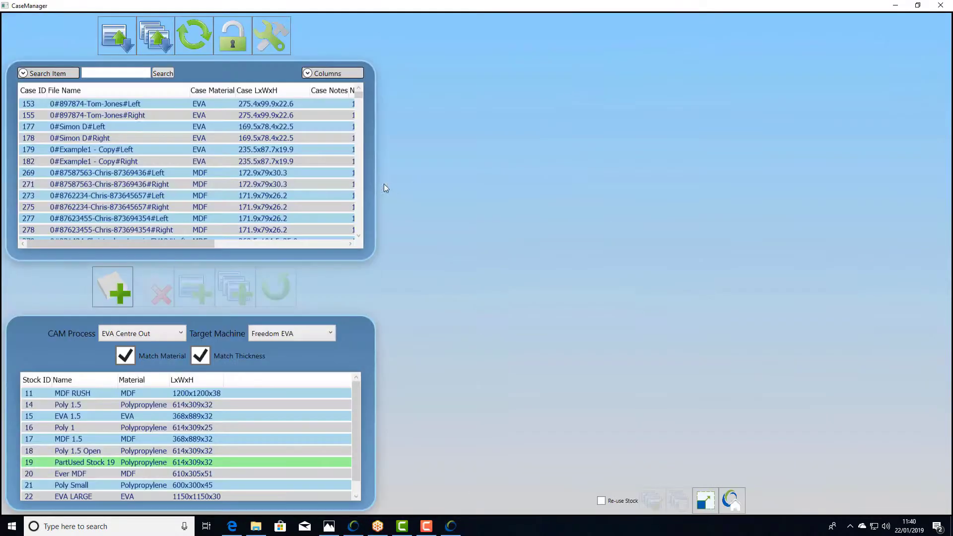
pyautogui.moveTo(359, 93); pyautogui.dragTo(359, 228)
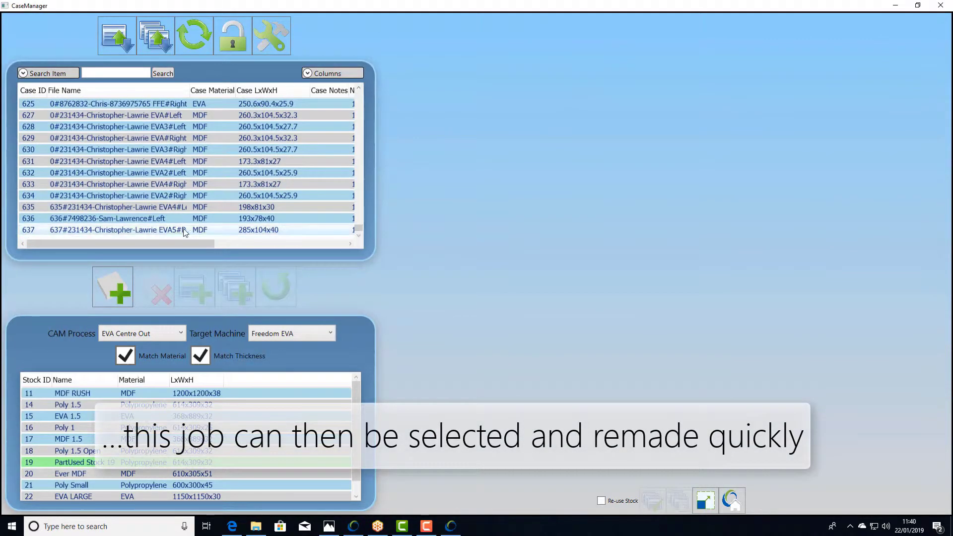
pyautogui.doubleClick(144, 231)
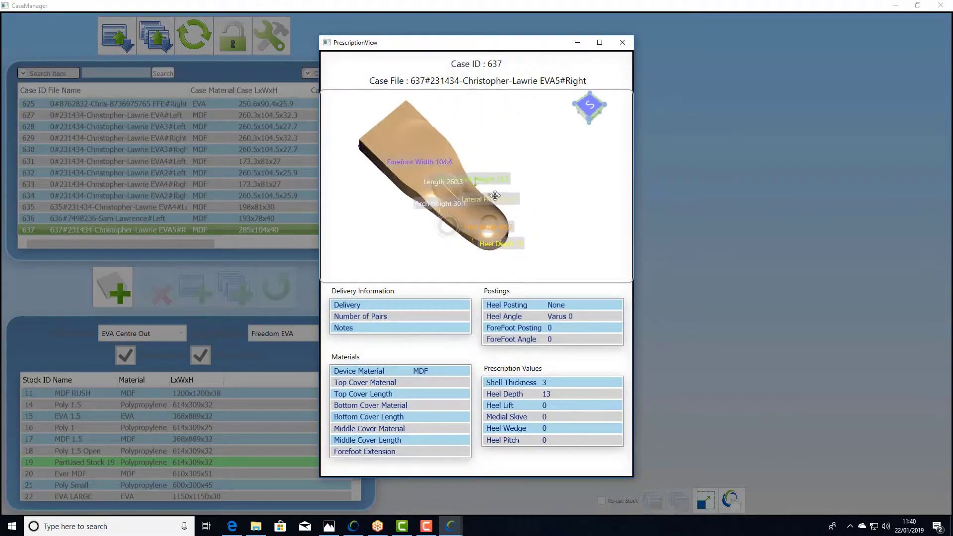
pyautogui.click(622, 42)
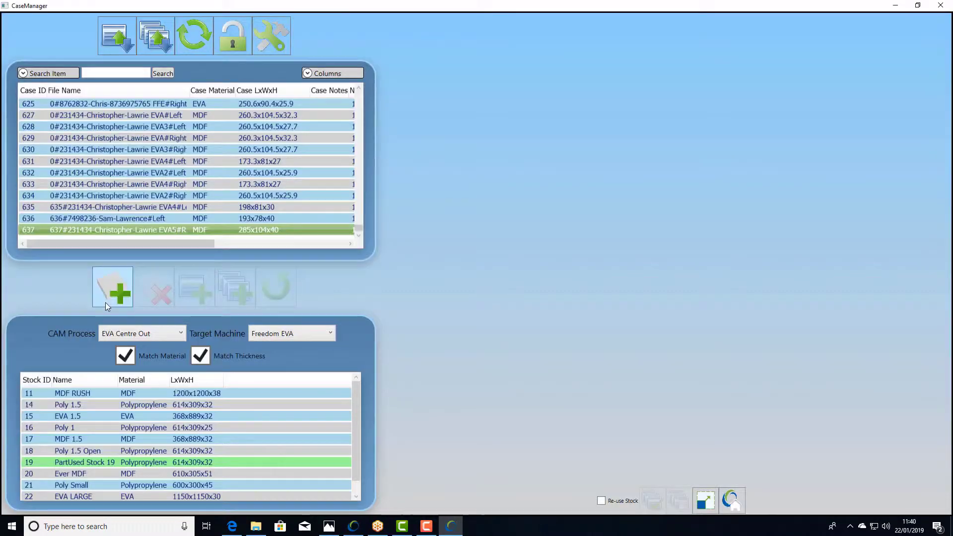
# - Load a stock block for remaking case 637, and add the selected case to it
pyautogui.click(123, 291)
pyautogui.click(199, 283)
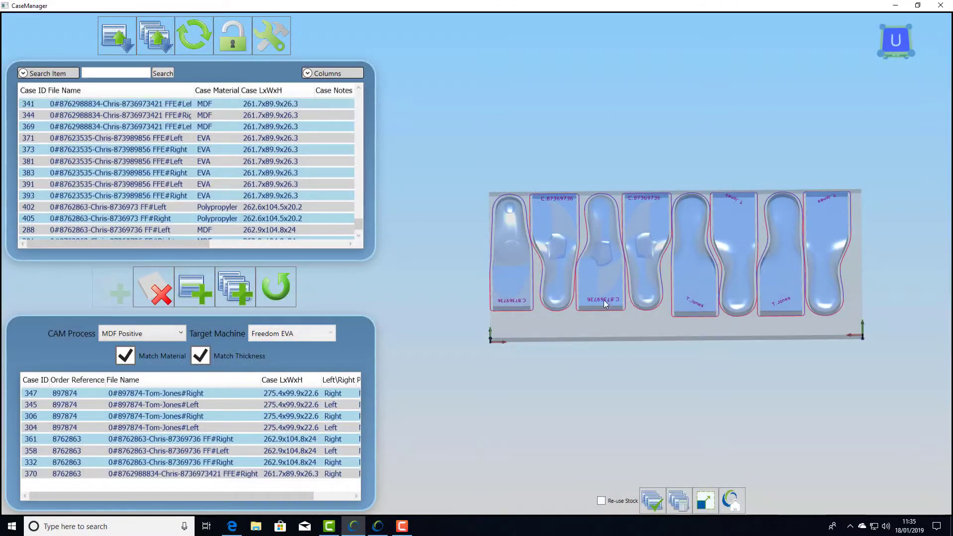
pyautogui.click(592, 255)
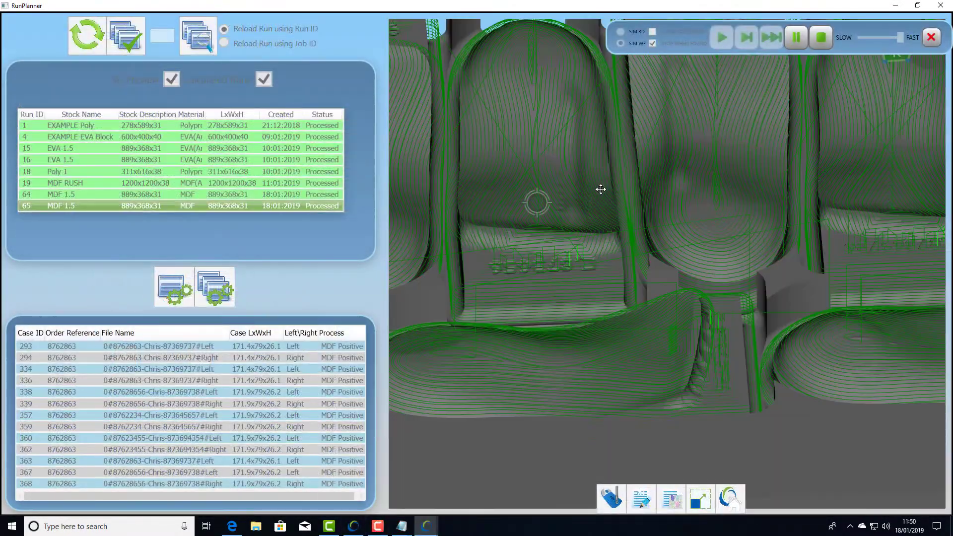
pyautogui.moveTo(601, 189); pyautogui.dragTo(674, 185, button='right')
pyautogui.moveTo(674, 184); pyautogui.dragTo(702, 181)
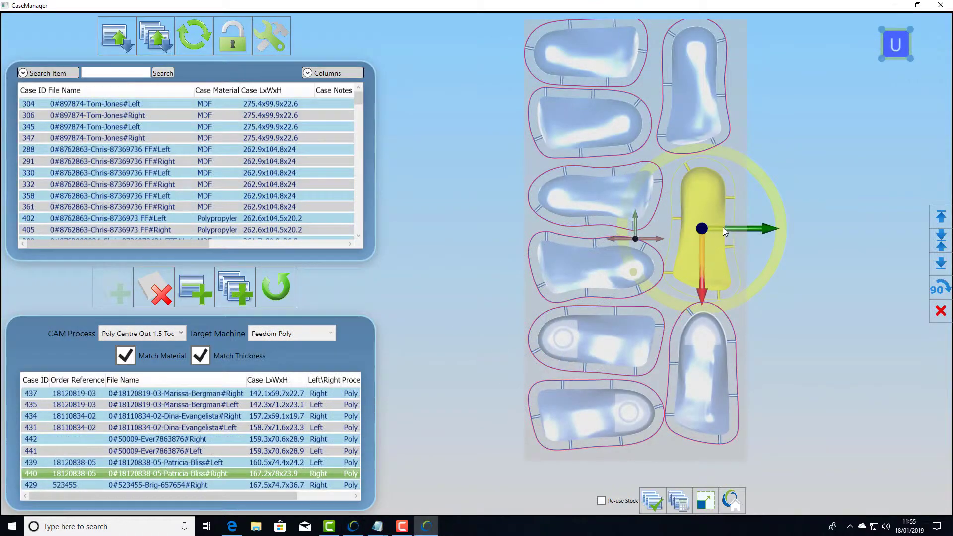
# - Shift the right-foot case 440 slightly sideways on the nested polypropylene block
pyautogui.moveTo(722, 228); pyautogui.dragTo(726, 229)
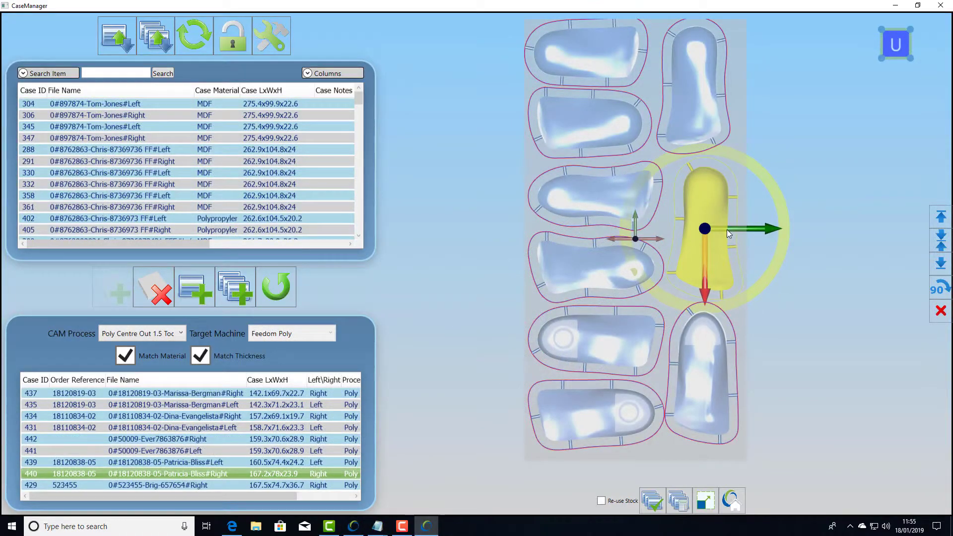